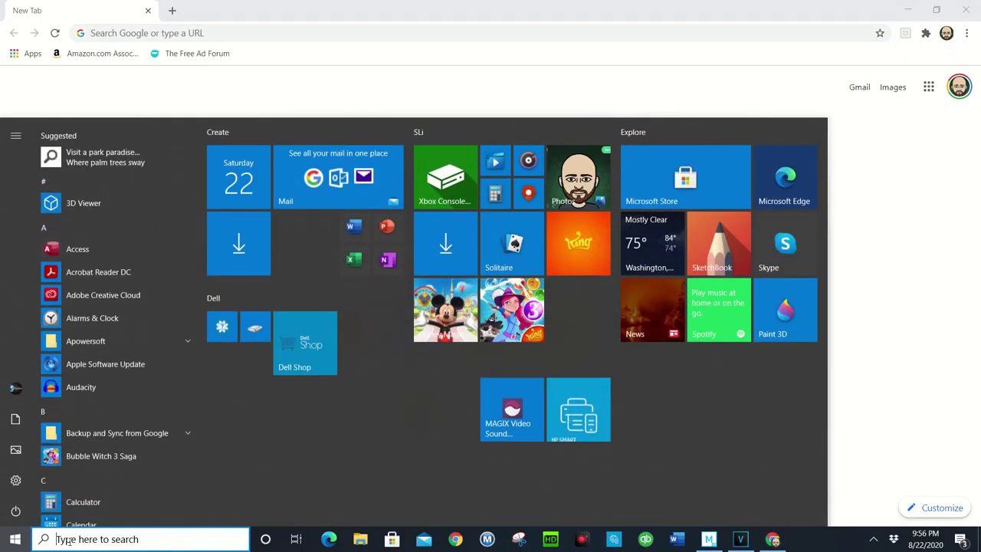
Search Windows for "update" and open the Check for updates settings page.
{"action": "type", "text": "updat"}
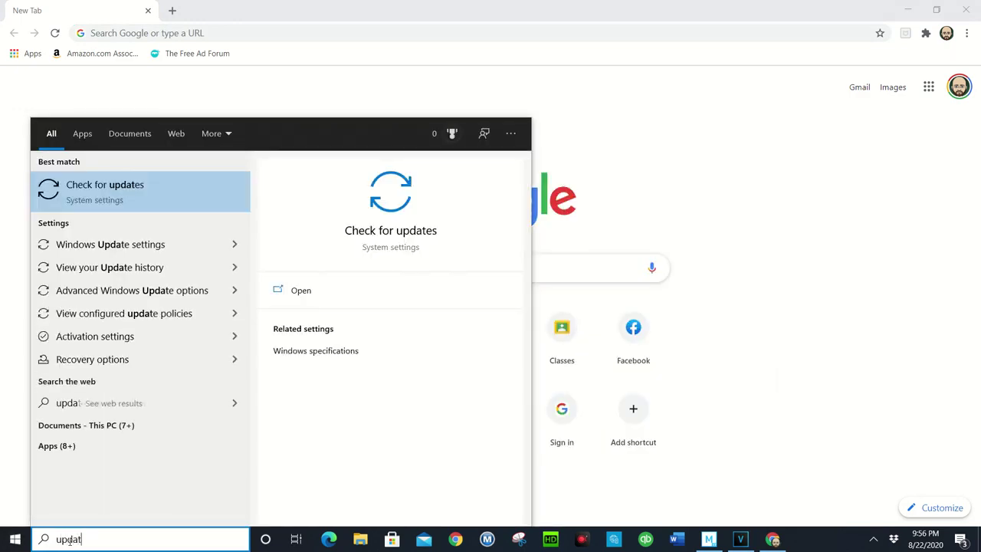
{"action": "type", "text": "e"}
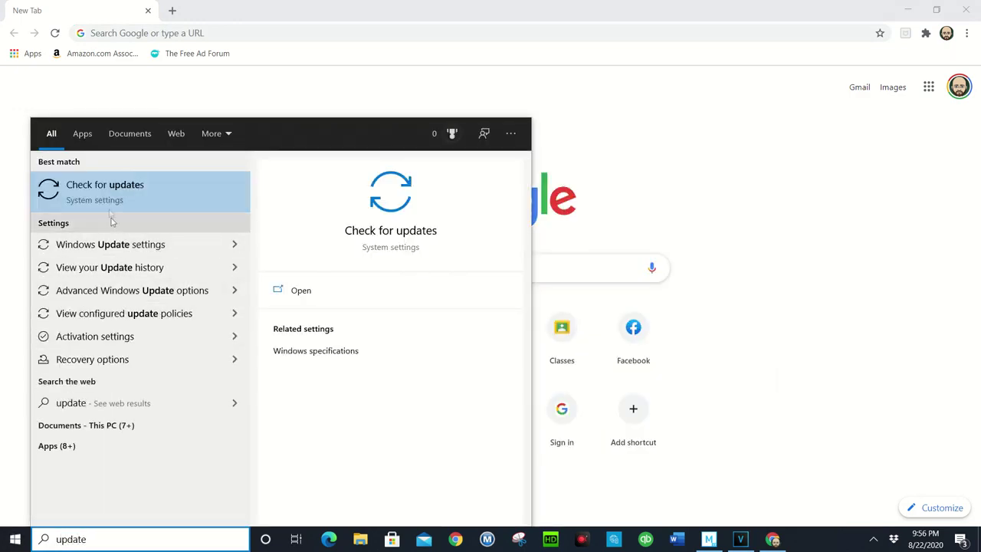
{"action": "left_click", "coordinate": [109, 191]}
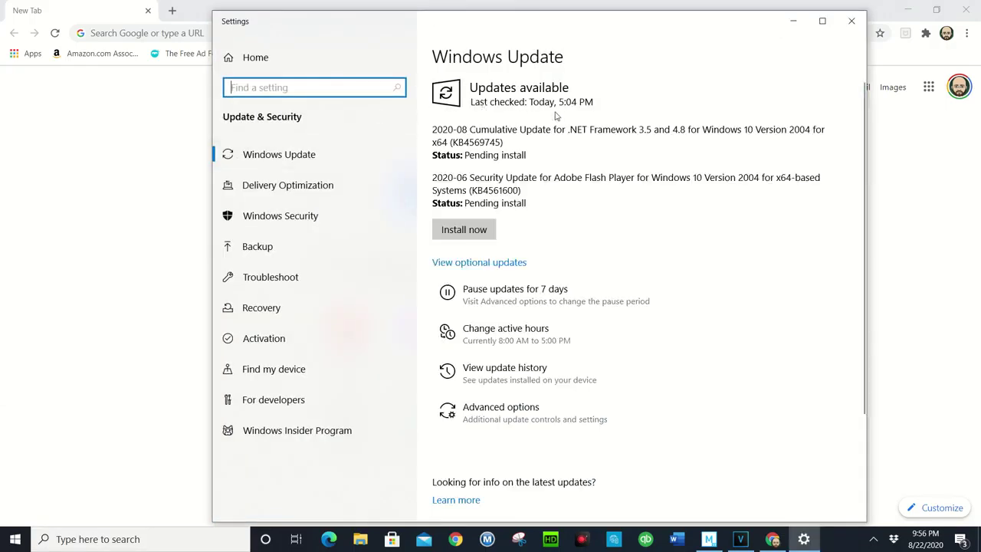
{"action": "mouse_move", "coordinate": [554, 207]}
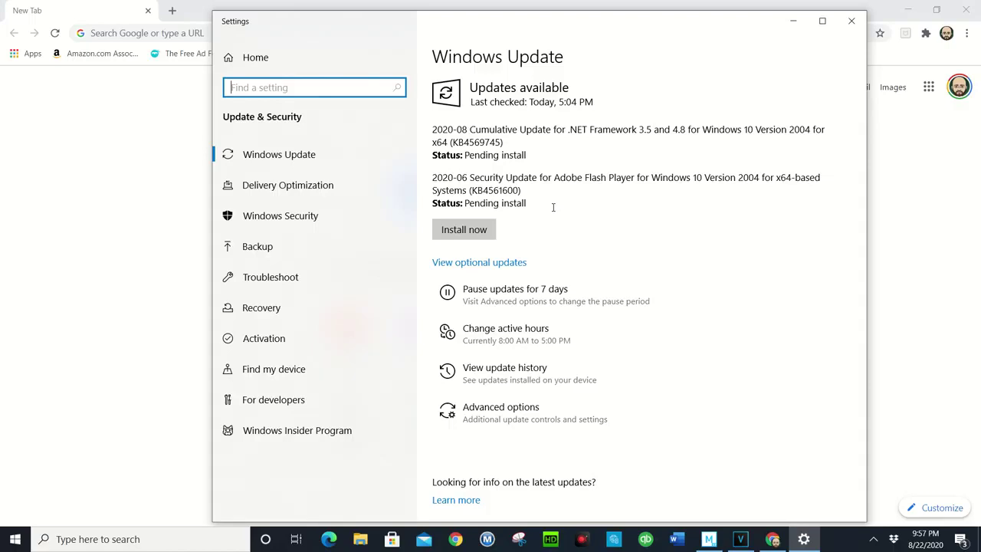
Install the two pending updates from the Windows Update page.
{"action": "left_click", "coordinate": [466, 231]}
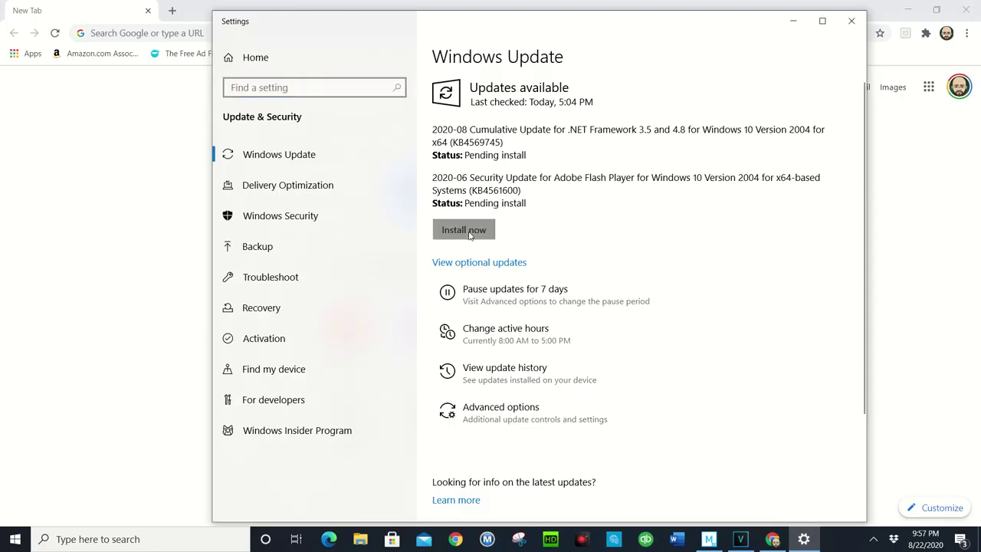